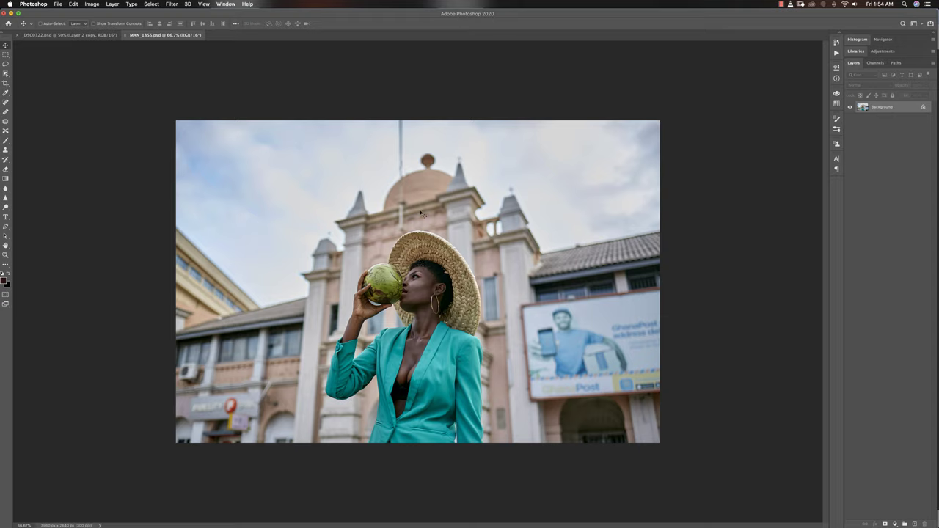
# - Launch the Luminar 4 plugin on MAN_1855.psd from Photoshop's Filter menu
pyautogui.click(171, 4)
pyautogui.moveTo(243, 153)
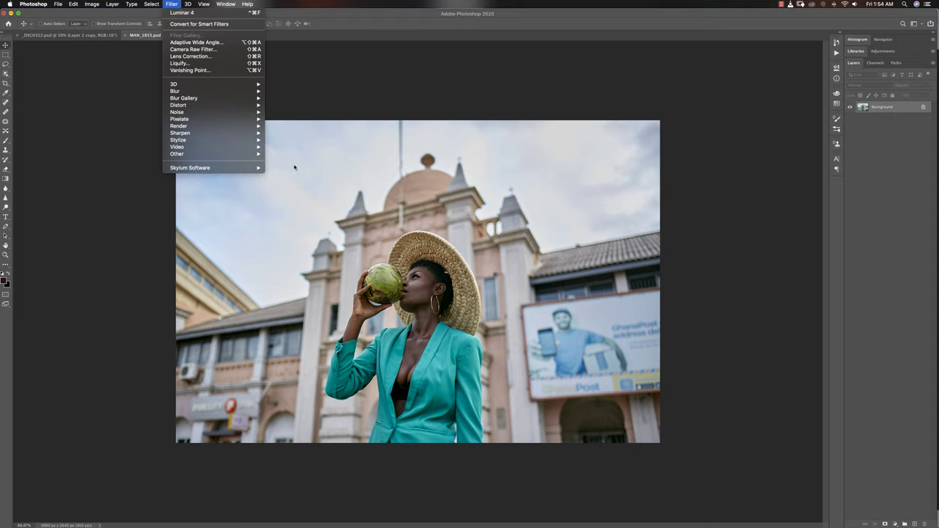
pyautogui.click(292, 168)
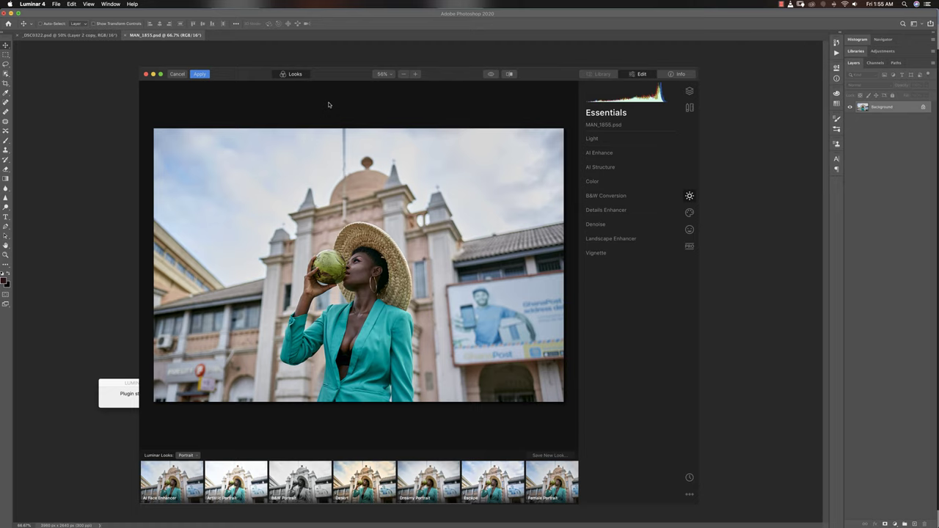
# - In Creative's AI Sky Replacement, apply a dramatic sunset sky, then Dramatic Sunset 1
pyautogui.click(689, 212)
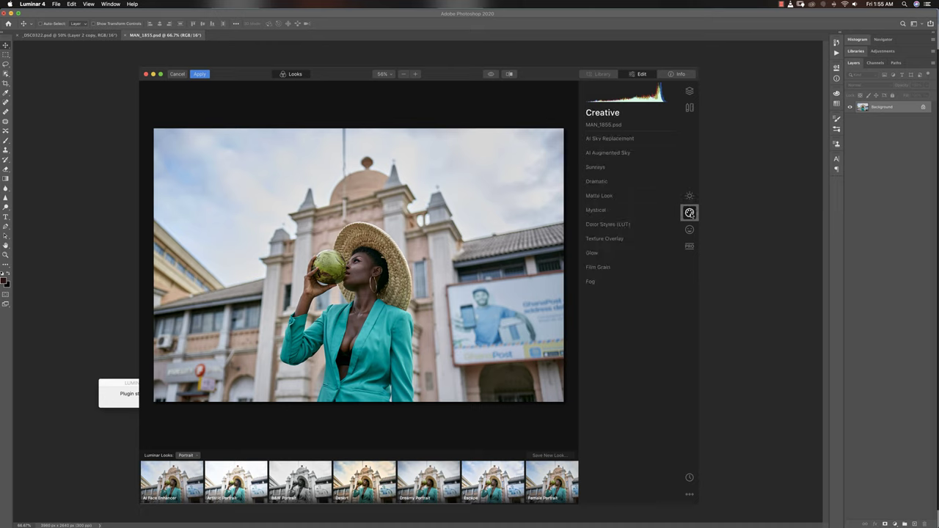
pyautogui.click(605, 139)
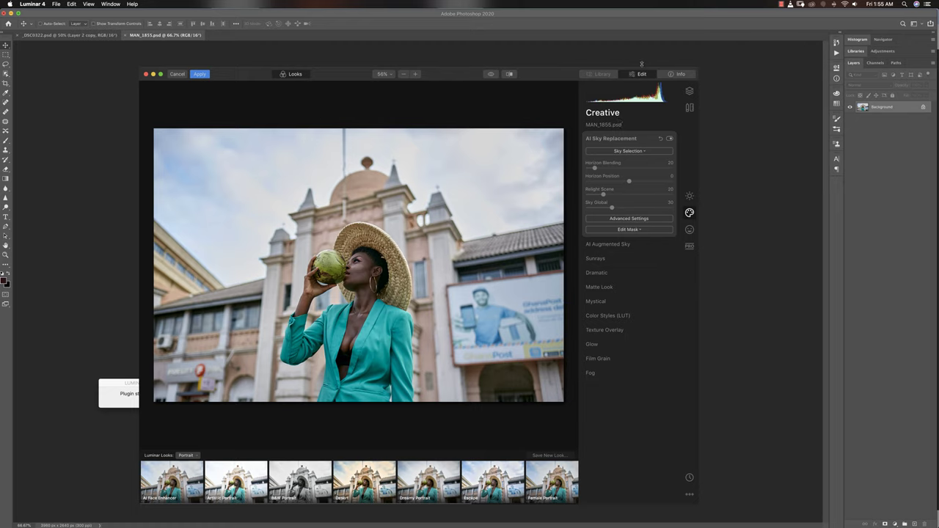
pyautogui.click(613, 151)
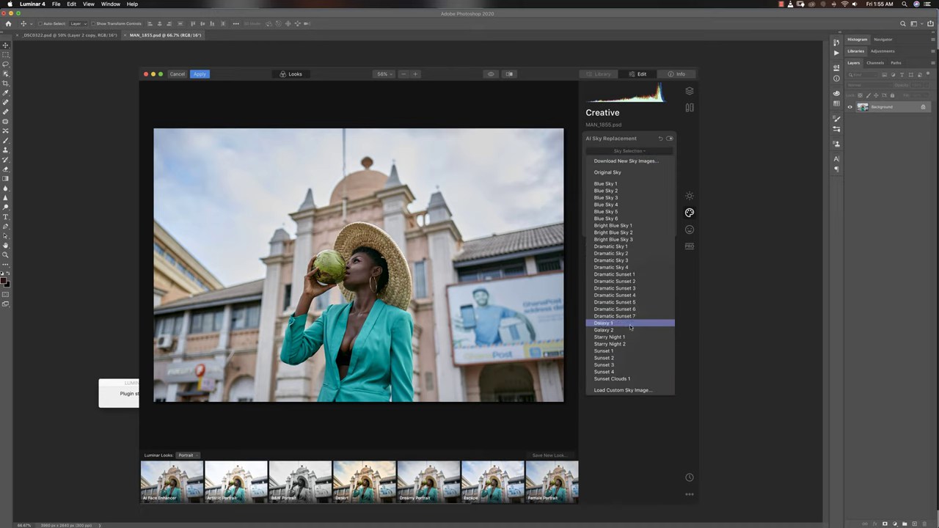
pyautogui.click(616, 288)
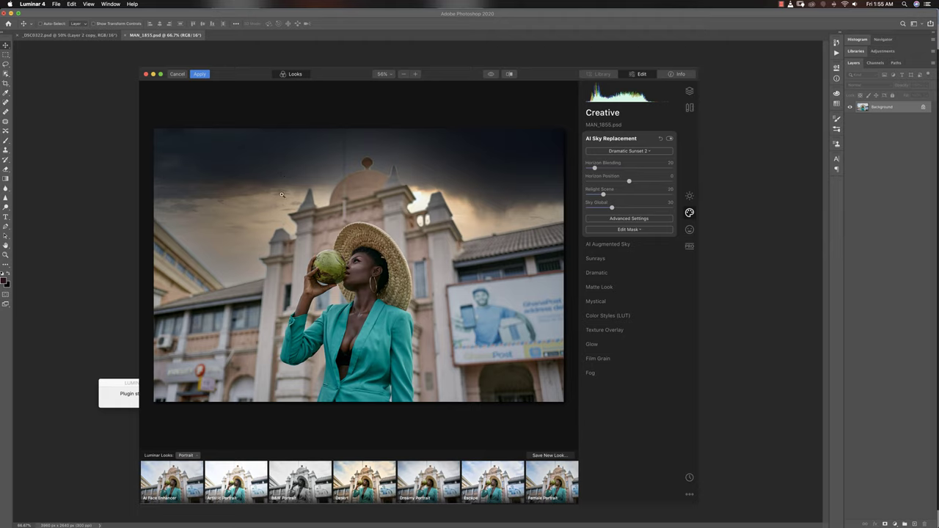
pyautogui.click(614, 151)
pyautogui.click(608, 277)
# - Compare the Dramatic Sunset 3, 4, 6 and 7 skies, then return to Dramatic Sunset 1
pyautogui.click(609, 152)
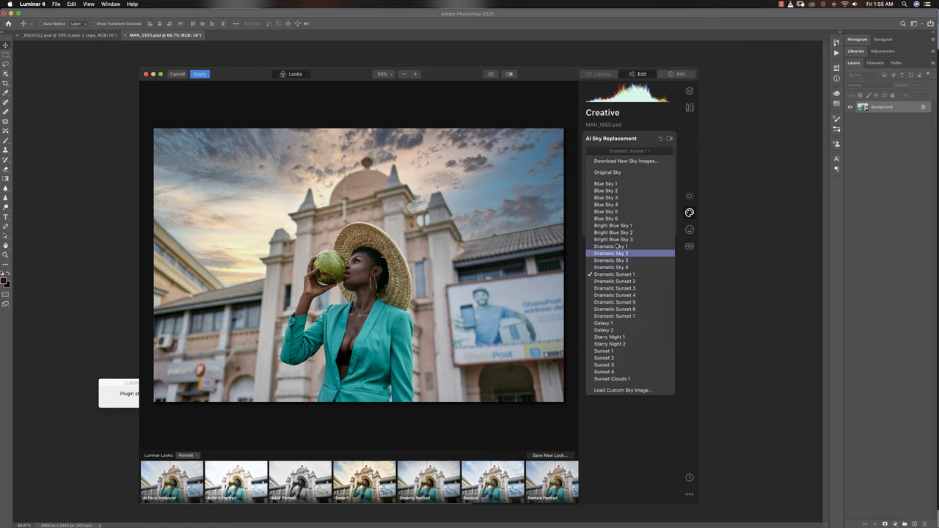
pyautogui.click(605, 288)
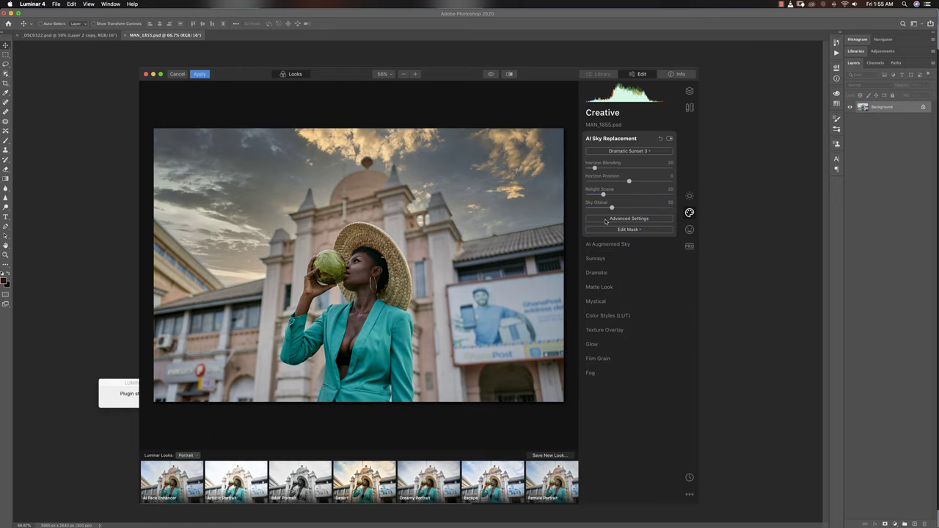
pyautogui.click(609, 151)
pyautogui.click(611, 297)
pyautogui.click(608, 150)
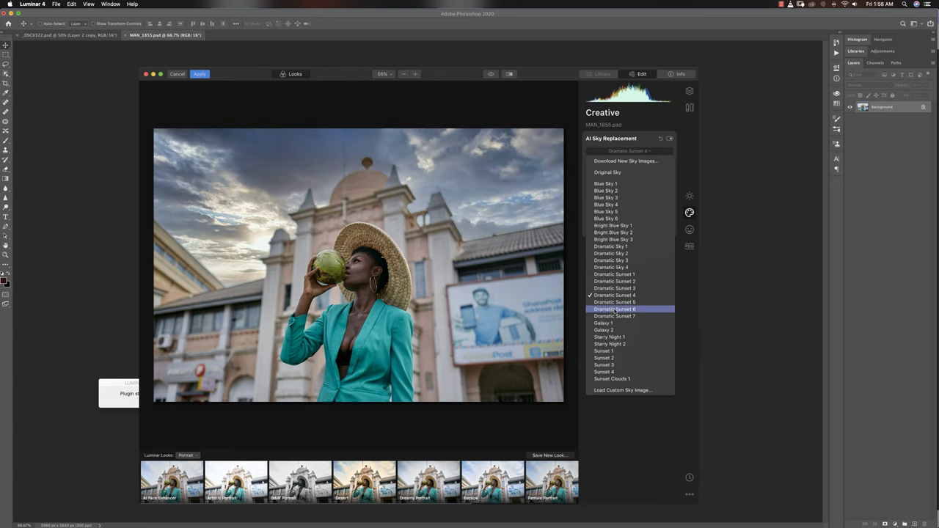
pyautogui.click(615, 309)
pyautogui.click(609, 150)
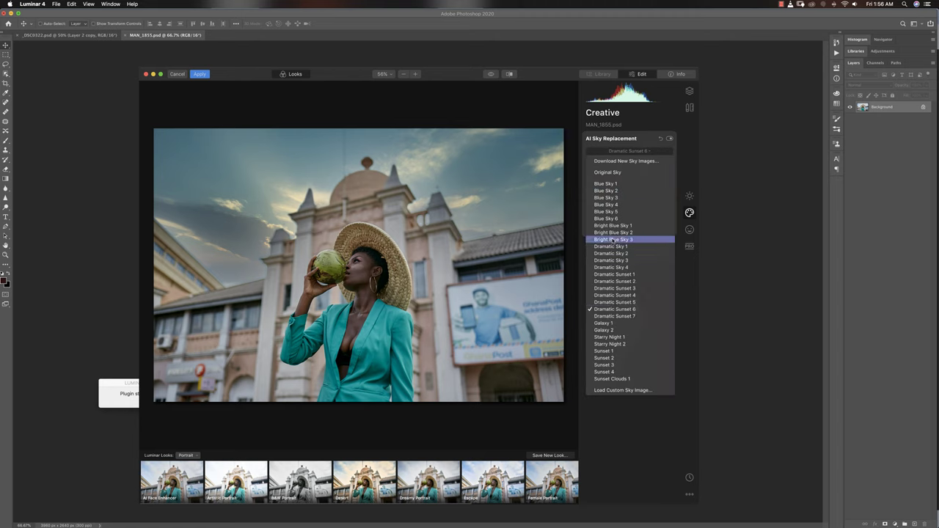
pyautogui.click(612, 316)
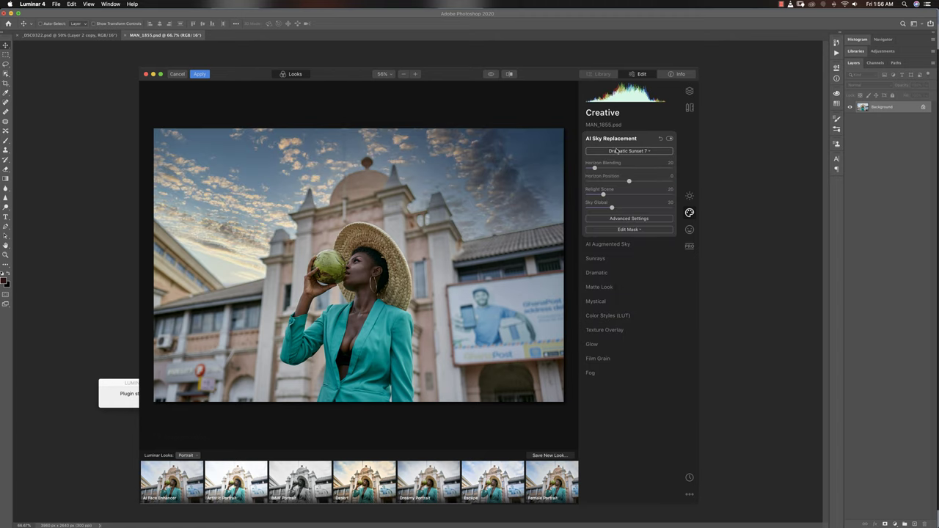
pyautogui.click(617, 151)
pyautogui.click(608, 276)
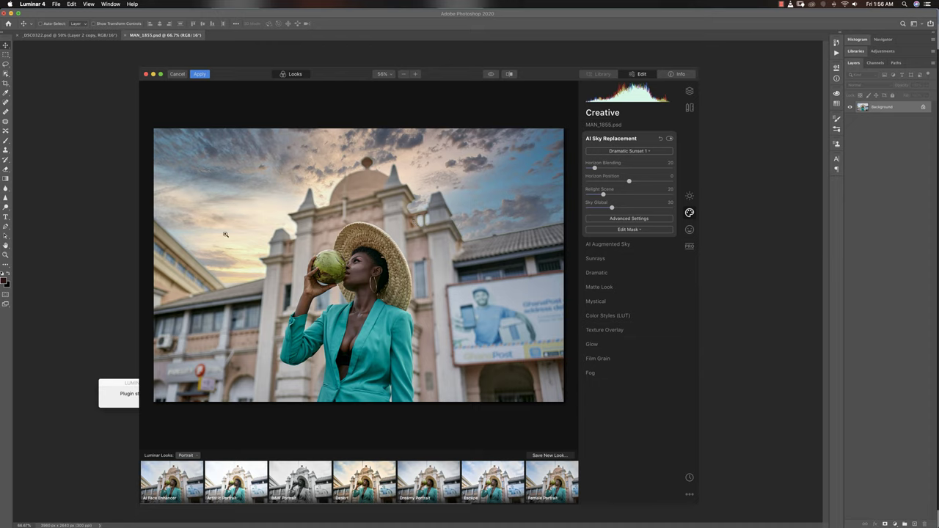
# - In advanced sky settings, set Sky Defocus to about 68, Relight Scene to 71 and Horizon Blending to 120
pyautogui.click(629, 218)
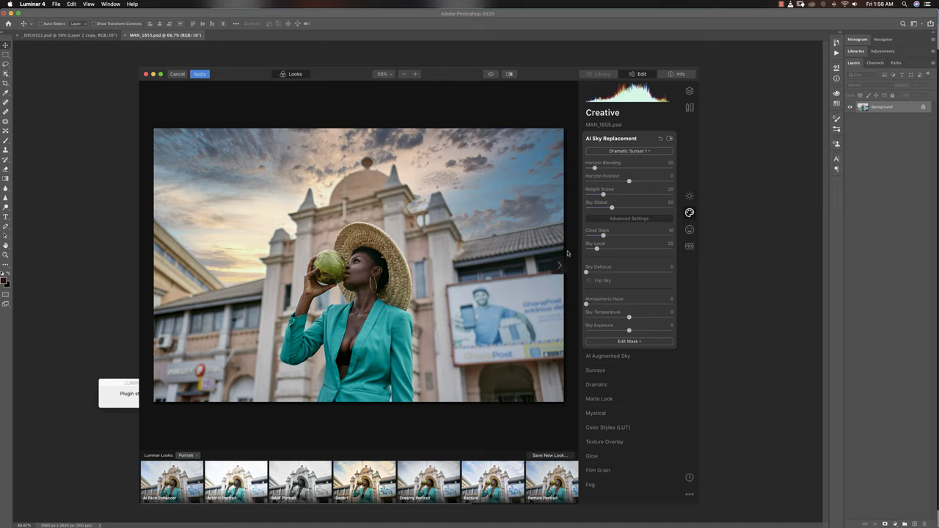
pyautogui.moveTo(587, 271); pyautogui.dragTo(647, 275)
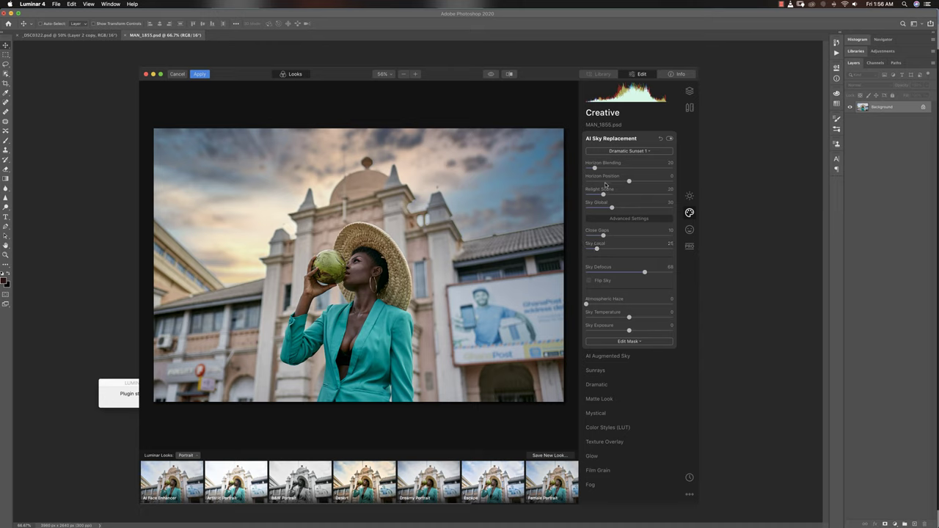
pyautogui.moveTo(612, 208); pyautogui.dragTo(647, 196)
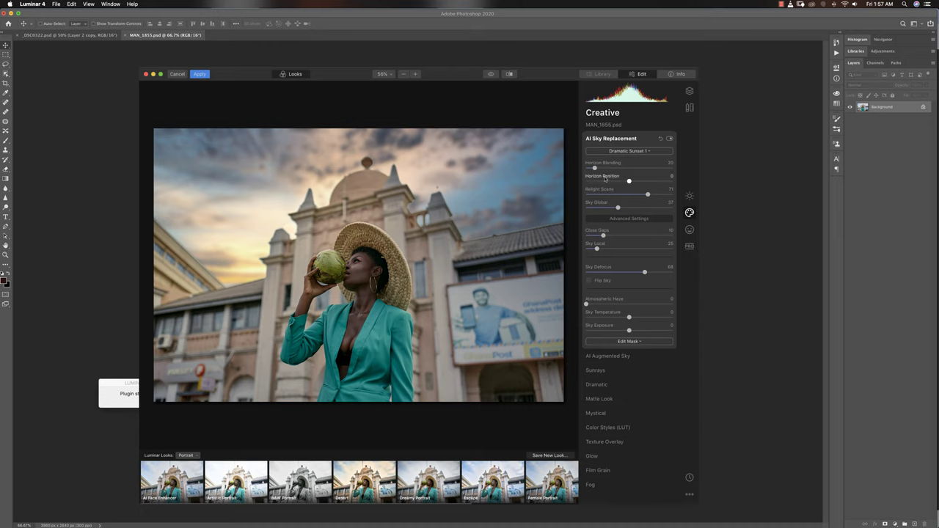
pyautogui.moveTo(596, 168); pyautogui.dragTo(638, 169)
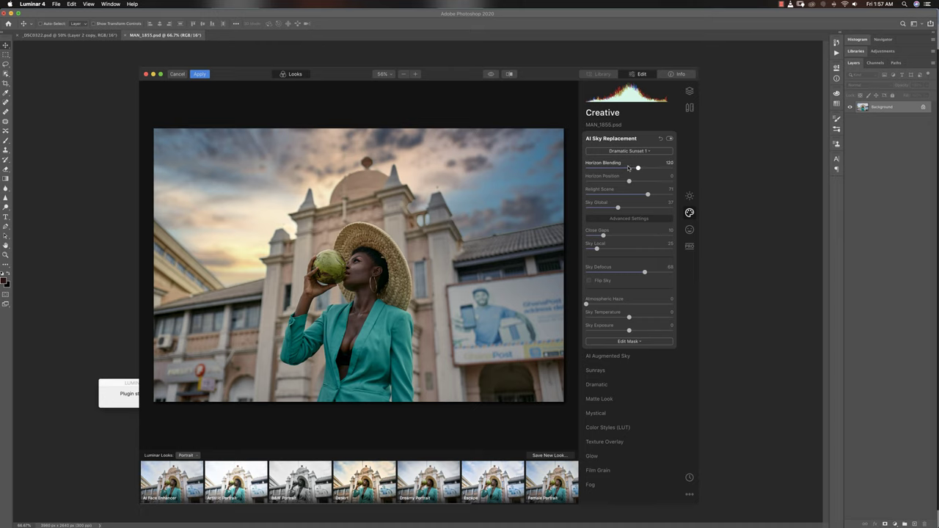
pyautogui.click(492, 76)
pyautogui.click(509, 75)
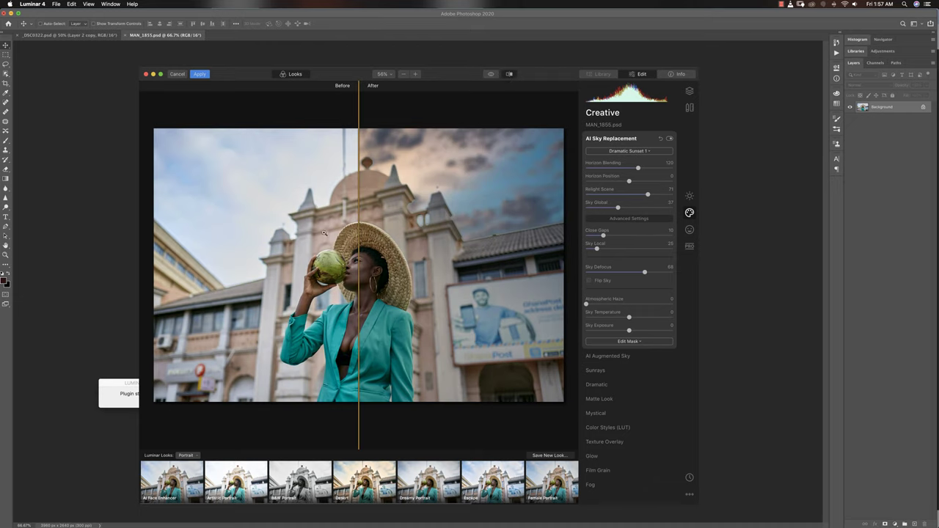
pyautogui.click(510, 74)
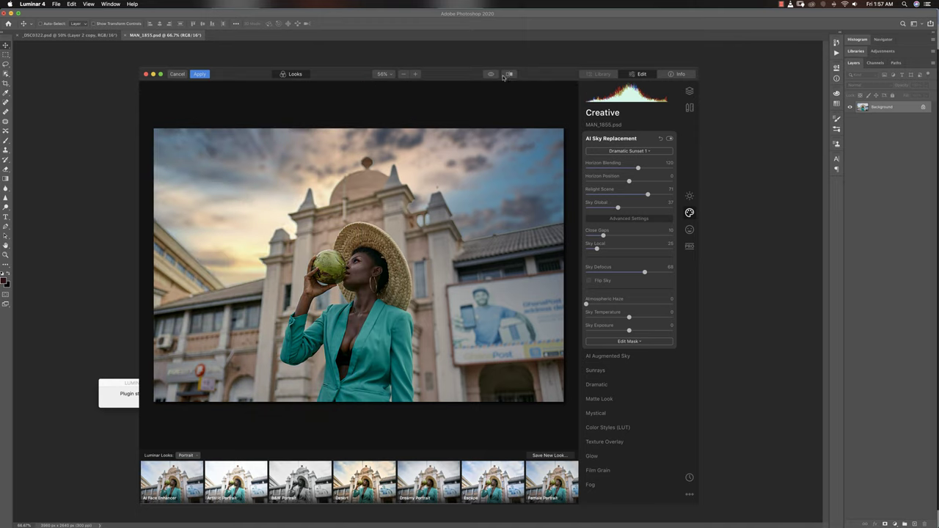
pyautogui.click(509, 74)
pyautogui.click(510, 74)
pyautogui.click(492, 74)
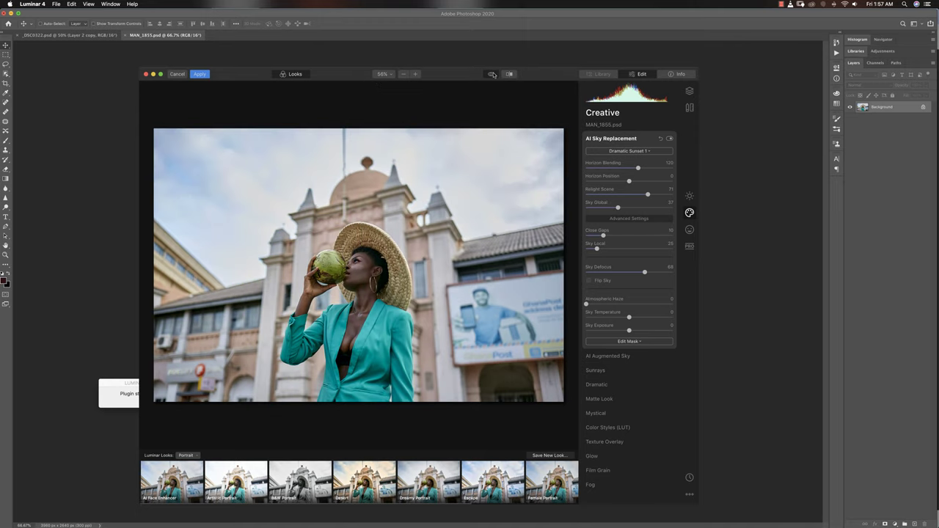
pyautogui.click(493, 74)
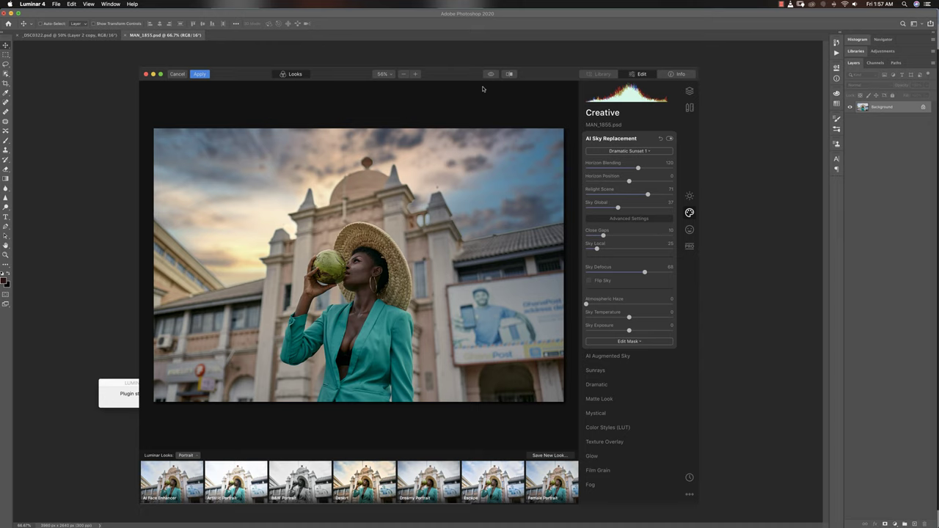
# - Load the custom CCL 16.CUBE LUT in Color Styles and raise Amount to 81 and Contrast to 21
pyautogui.click(606, 427)
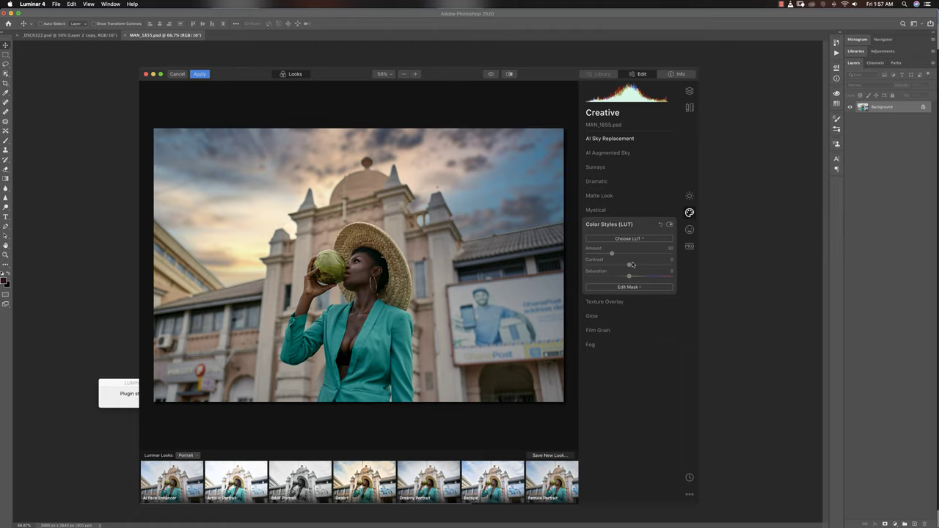
pyautogui.click(621, 239)
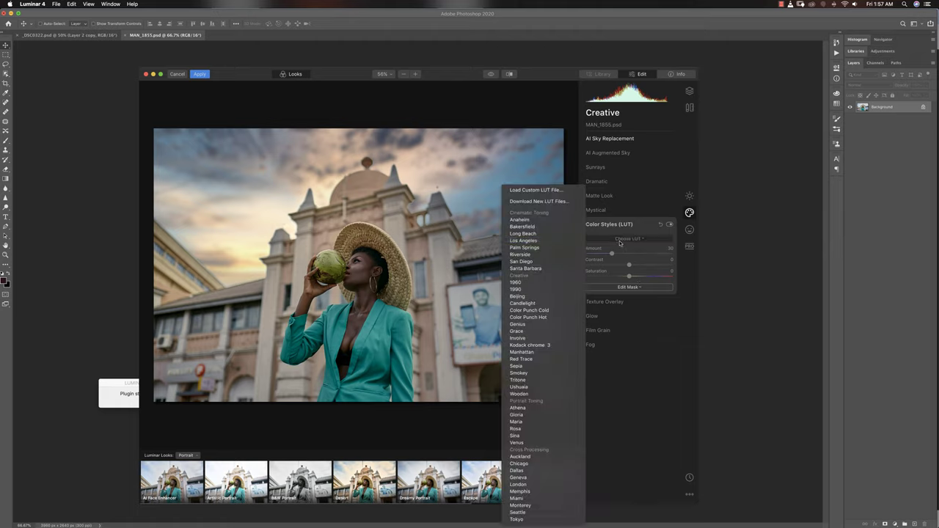
pyautogui.click(540, 191)
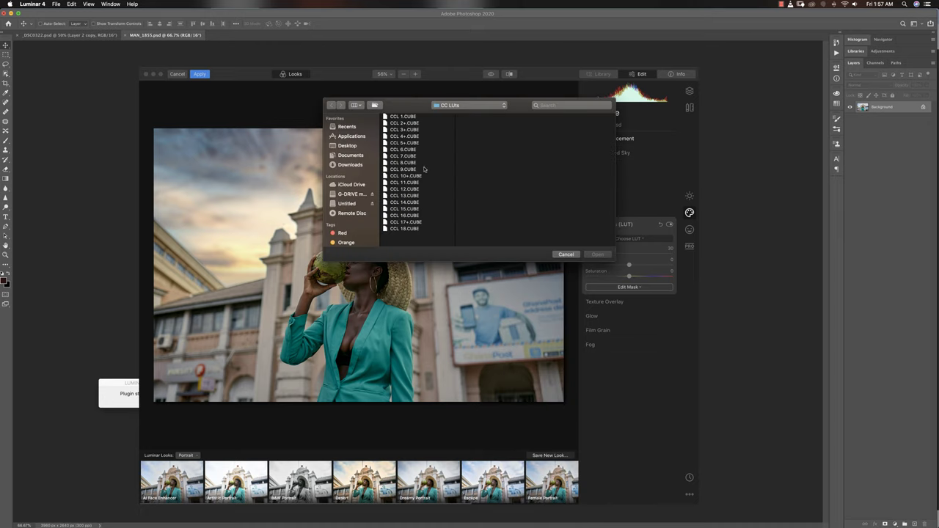
pyautogui.click(410, 216)
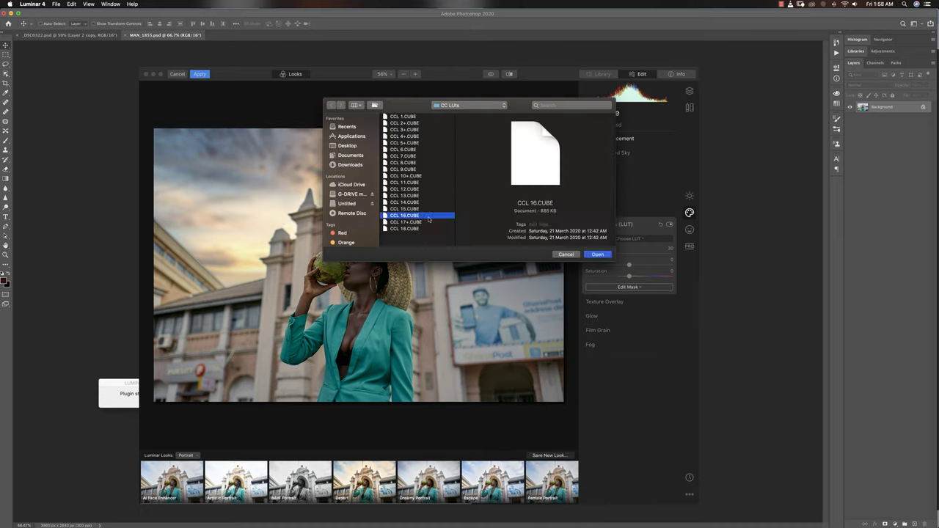
pyautogui.click(598, 254)
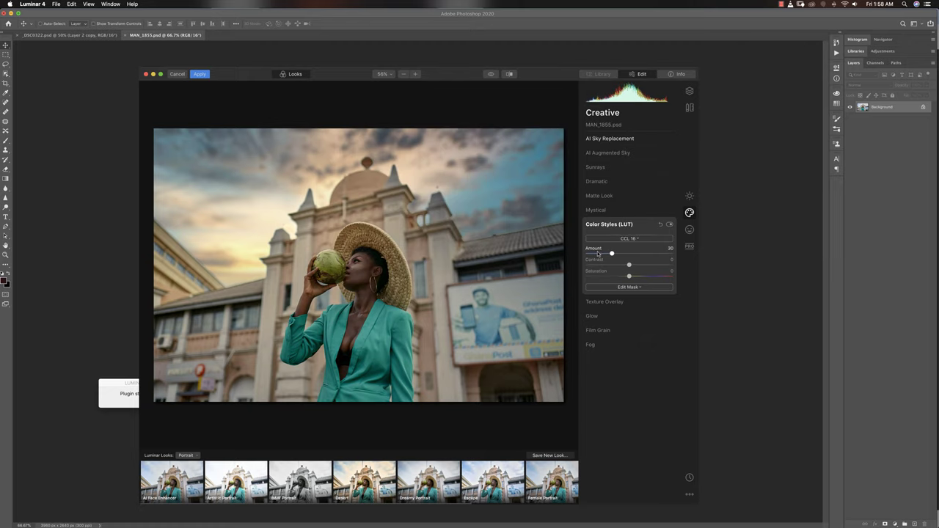
pyautogui.moveTo(612, 254); pyautogui.dragTo(639, 253)
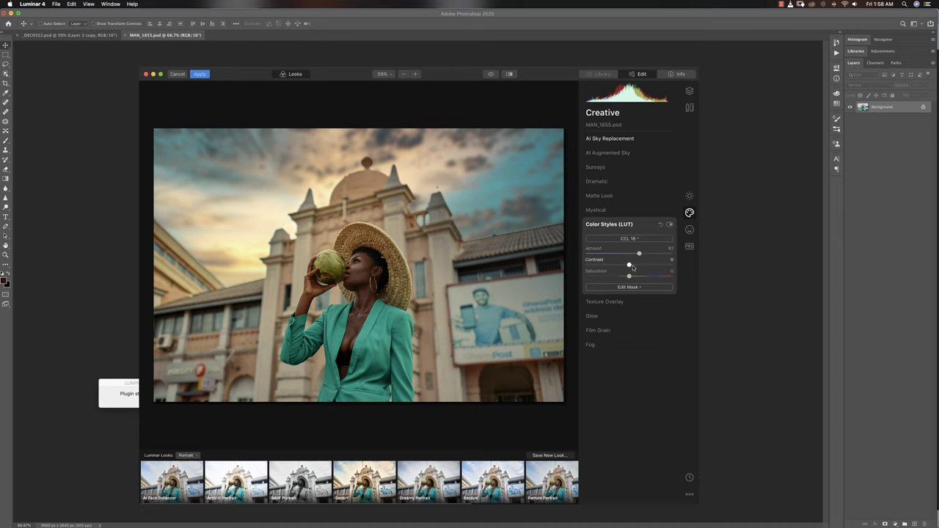
pyautogui.moveTo(629, 265)
pyautogui.mouseDown()
pyautogui.moveTo(645, 267)
pyautogui.moveTo(606, 268)
pyautogui.moveTo(648, 266)
pyautogui.moveTo(634, 266)
pyautogui.moveTo(652, 276)
pyautogui.moveTo(625, 280)
pyautogui.moveTo(634, 278)
pyautogui.mouseUp()
pyautogui.click(491, 75)
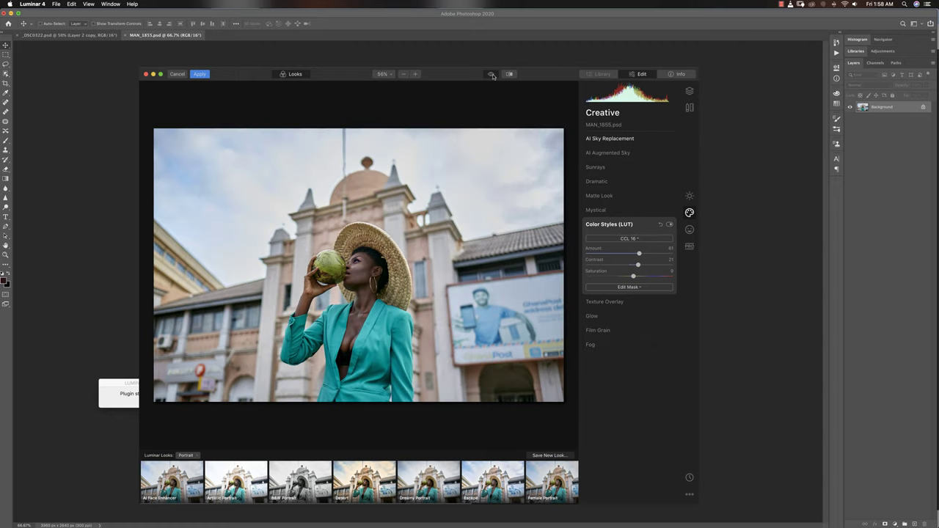
pyautogui.click(492, 75)
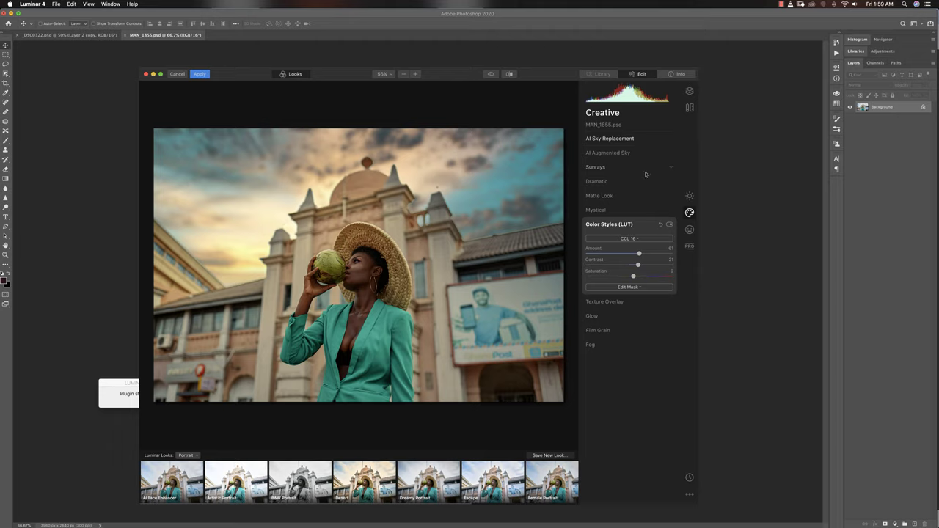
# - Set AI Portrait Enhancer Face Light to 14 to gently brighten the woman's face
pyautogui.click(689, 230)
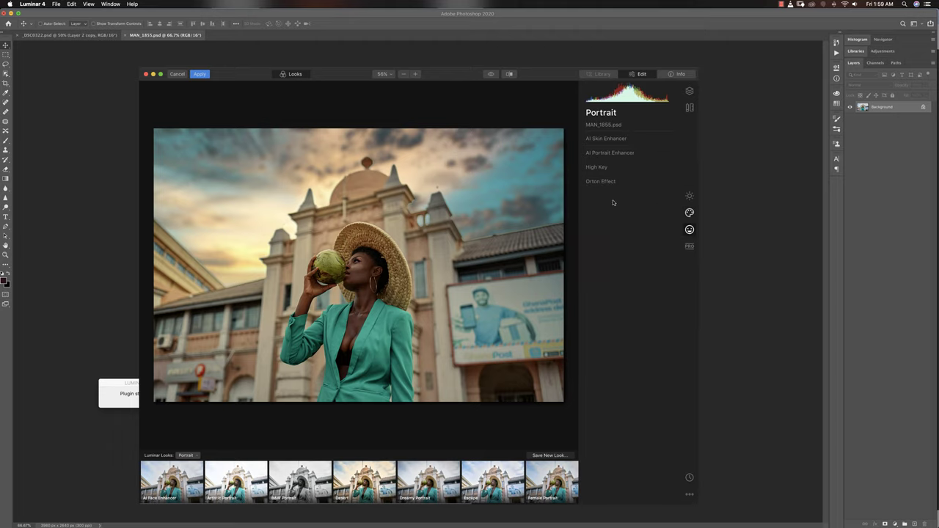
pyautogui.click(610, 154)
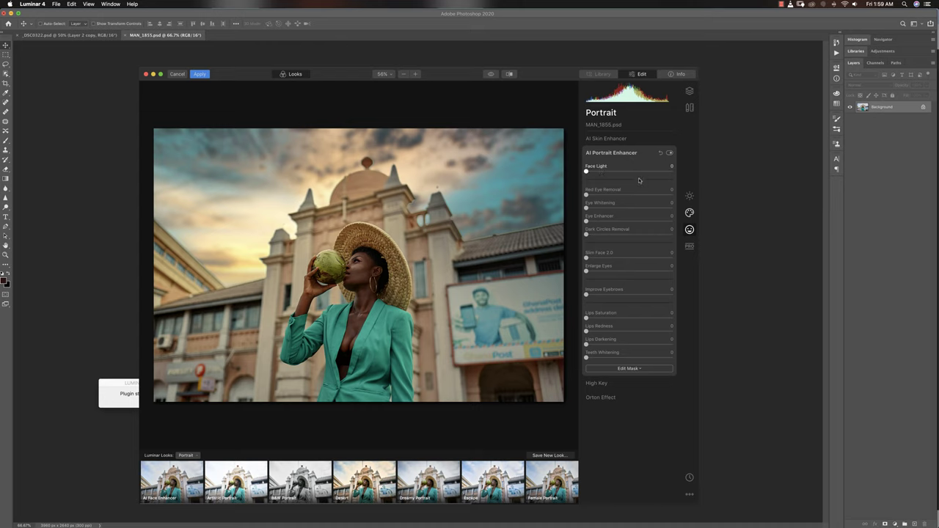
pyautogui.moveTo(586, 171)
pyautogui.mouseDown()
pyautogui.moveTo(610, 174)
pyautogui.moveTo(599, 172)
pyautogui.mouseUp()
# - In Advanced Contrast, try then reset Midtones Contrast, and raise Highlights Contrast to 32
pyautogui.click(690, 245)
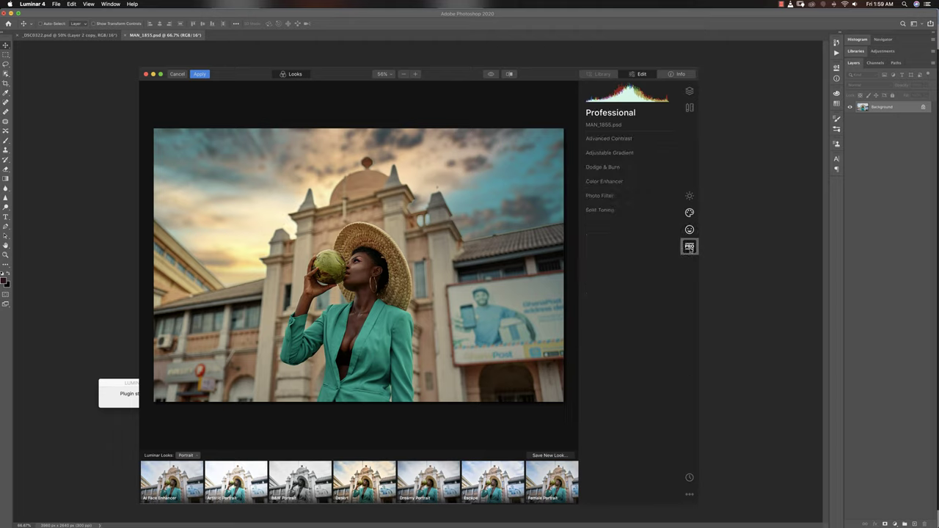
pyautogui.click(620, 139)
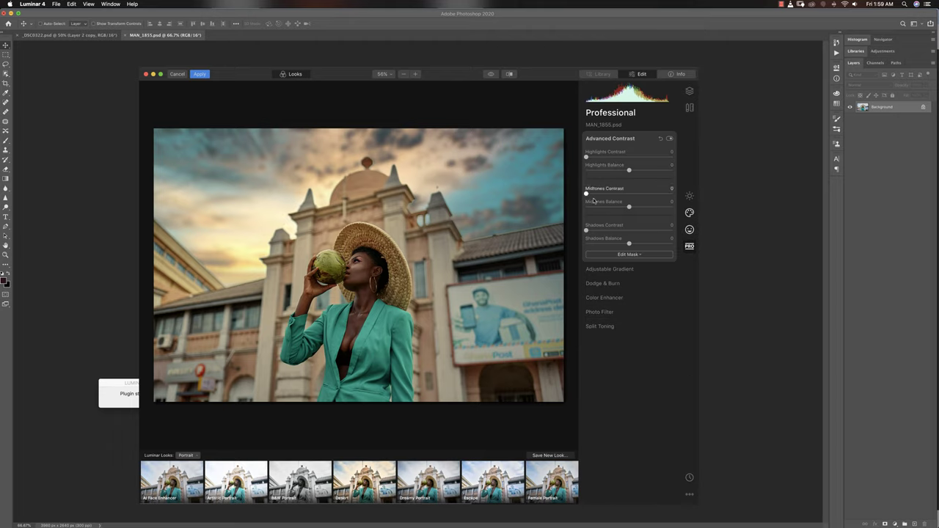
pyautogui.moveTo(587, 195); pyautogui.dragTo(633, 194)
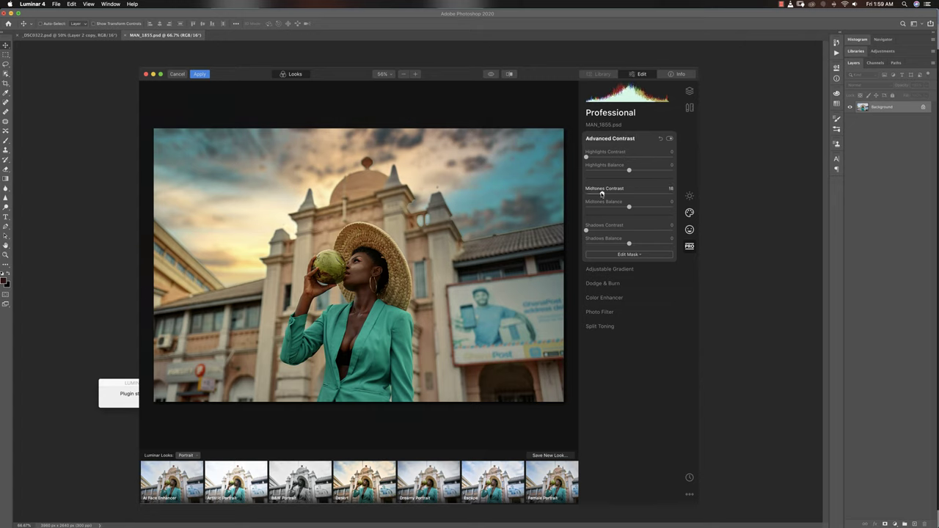
pyautogui.doubleClick(601, 194)
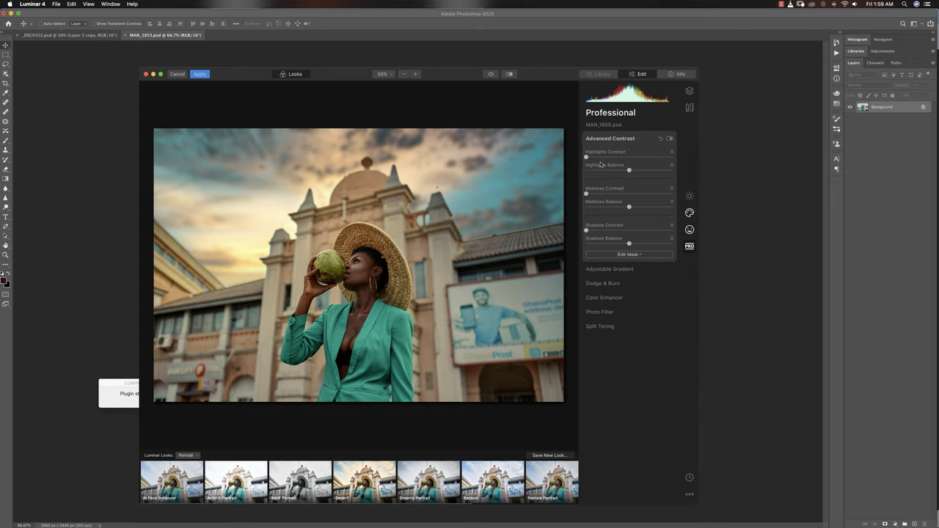
pyautogui.moveTo(587, 157); pyautogui.dragTo(626, 169)
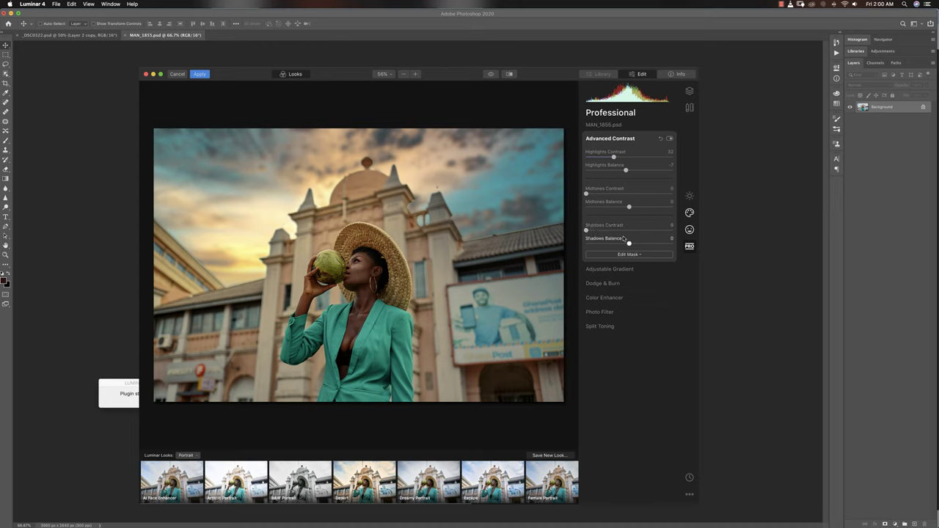
pyautogui.click(604, 297)
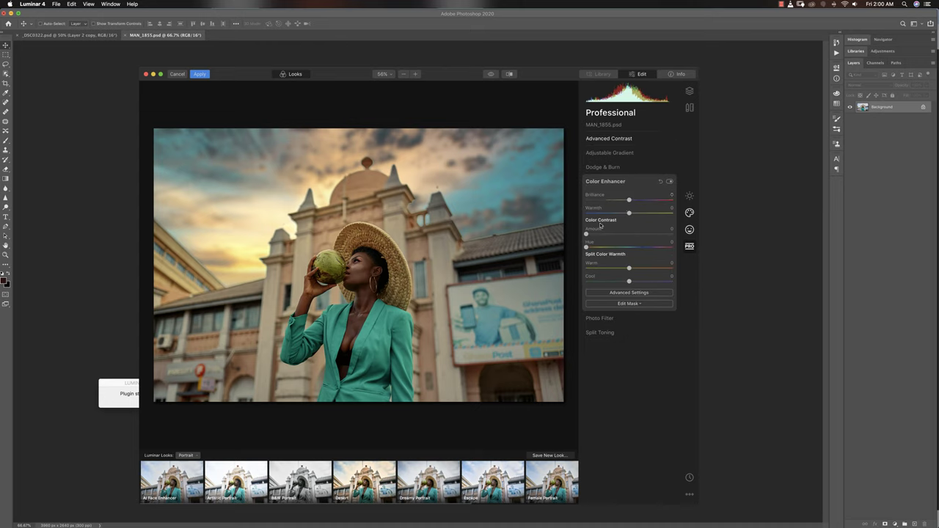
pyautogui.moveTo(586, 234)
pyautogui.mouseDown()
pyautogui.moveTo(615, 234)
pyautogui.moveTo(586, 234)
pyautogui.mouseUp()
pyautogui.moveTo(629, 199); pyautogui.dragTo(651, 201)
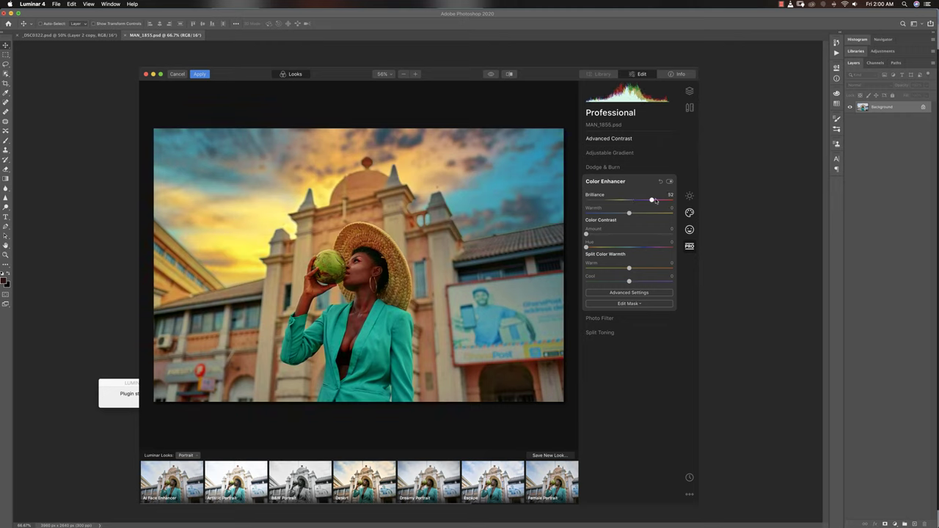
pyautogui.doubleClick(652, 200)
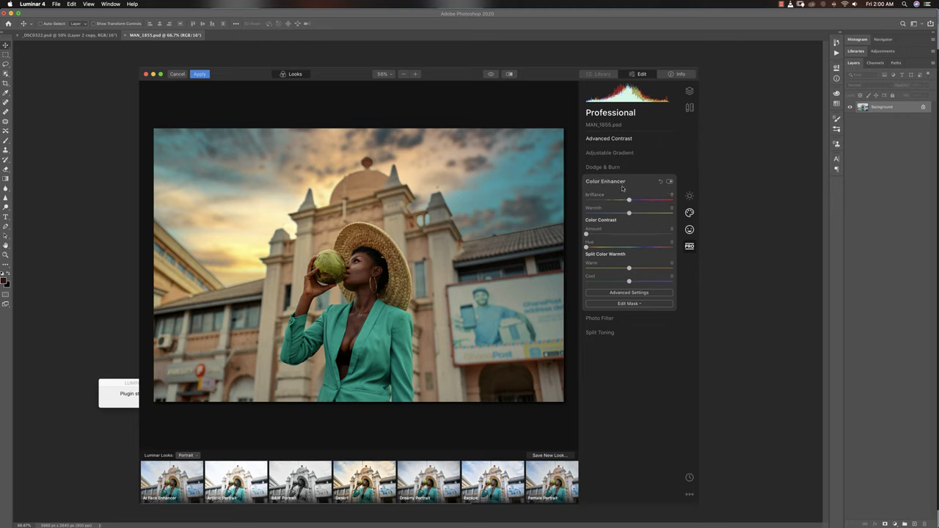
pyautogui.click(621, 183)
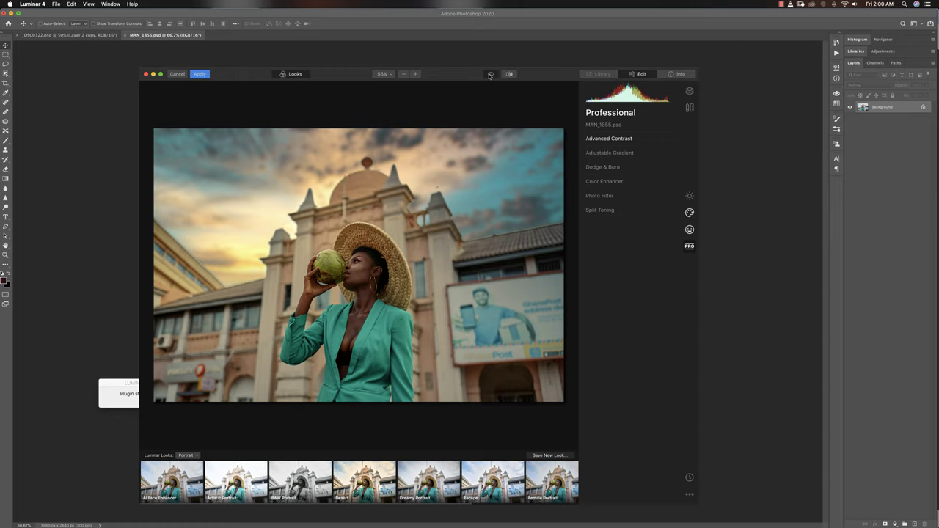
# - Compare with the original, browse the Creative tools, then expand Vignette under Essentials
pyautogui.moveTo(491, 74); pyautogui.dragTo(491, 75)
pyautogui.click(690, 213)
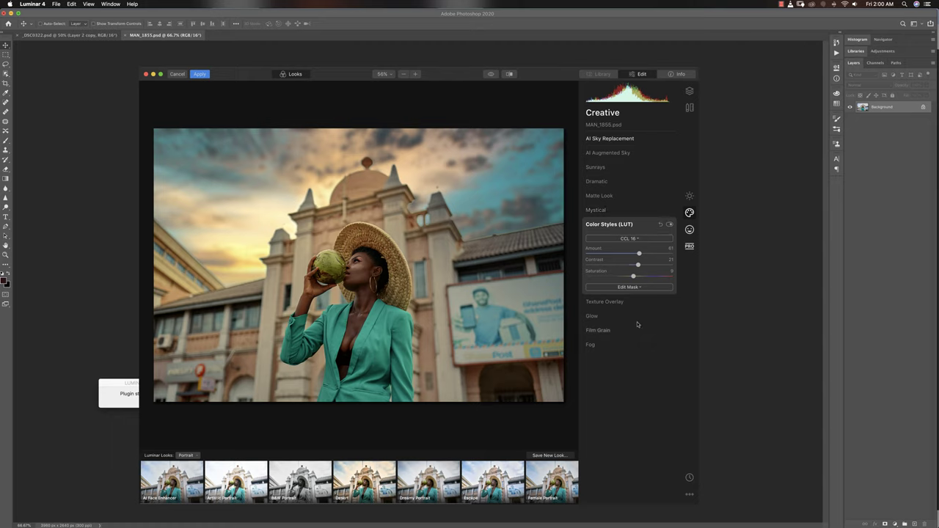
pyautogui.click(606, 344)
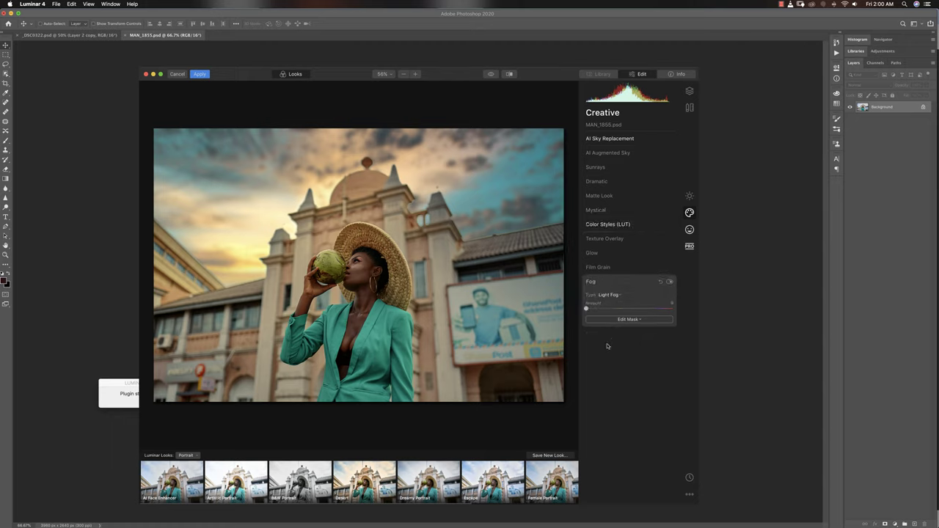
pyautogui.click(607, 239)
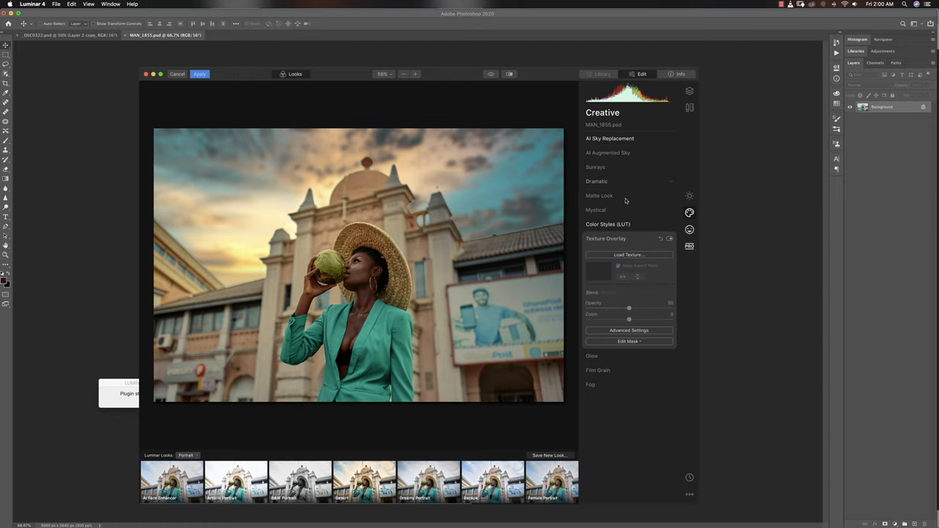
pyautogui.click(689, 229)
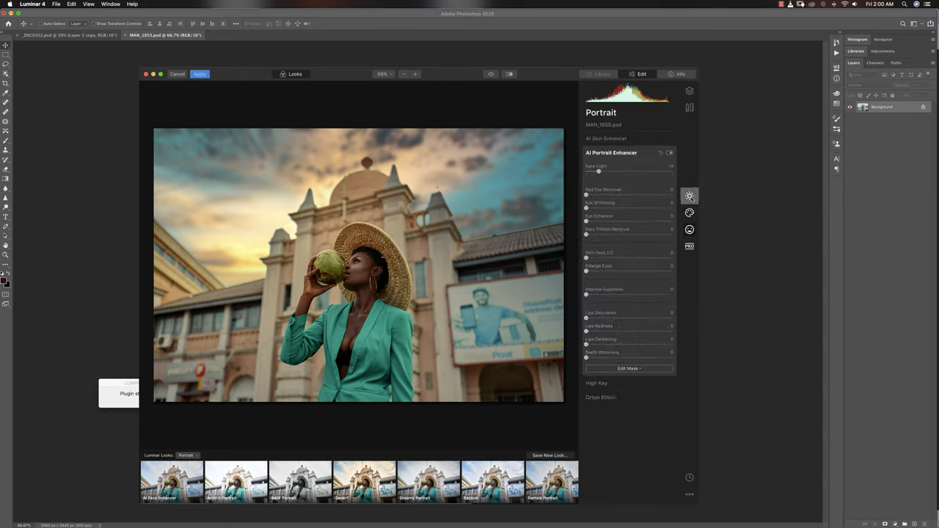
pyautogui.click(689, 195)
pyautogui.click(598, 252)
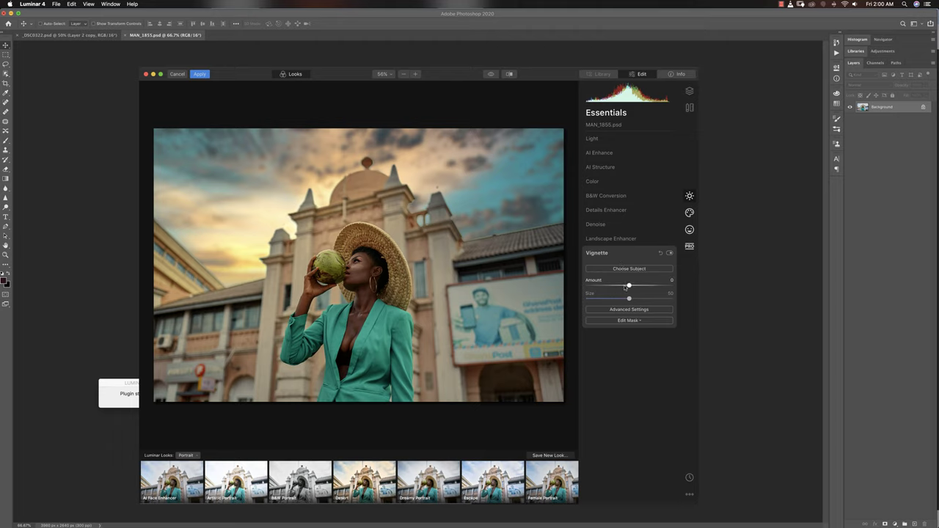
# - Darken the edges with Vignette Amount -76 and Inner Light 16, leaving the mask unused
pyautogui.moveTo(630, 286); pyautogui.dragTo(597, 289)
pyautogui.click(620, 310)
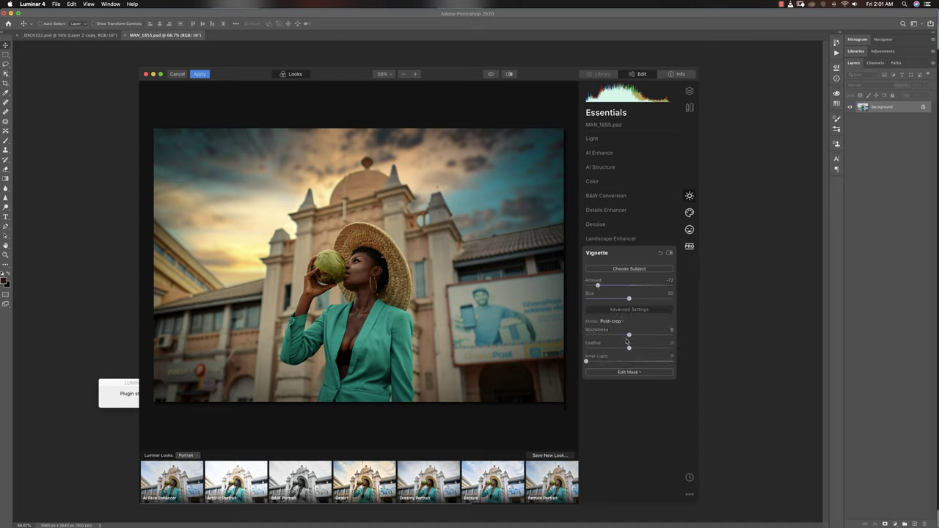
pyautogui.moveTo(587, 361); pyautogui.dragTo(604, 360)
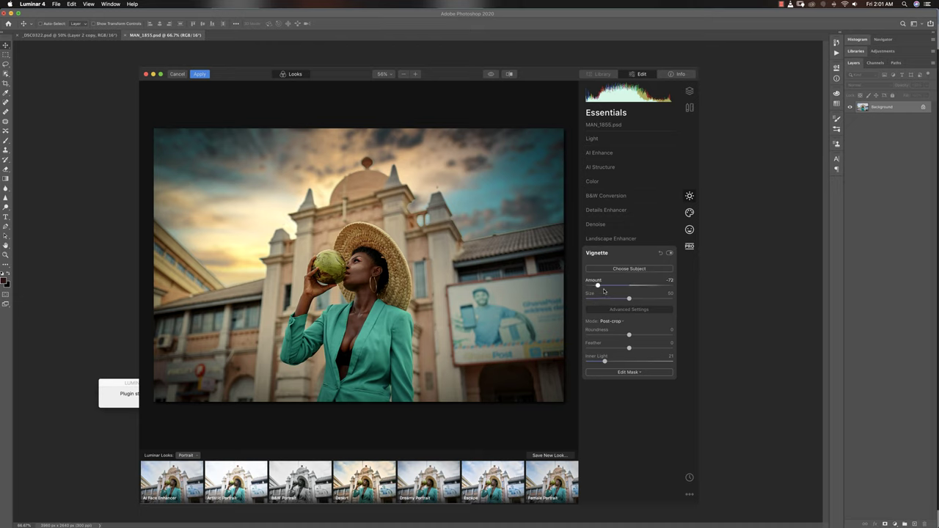
pyautogui.moveTo(598, 285); pyautogui.dragTo(595, 286)
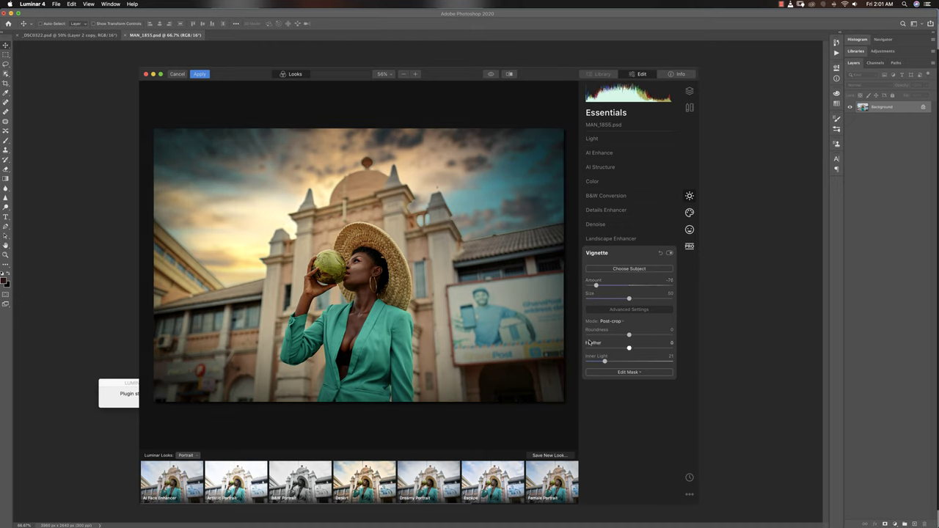
pyautogui.moveTo(604, 361); pyautogui.dragTo(634, 349)
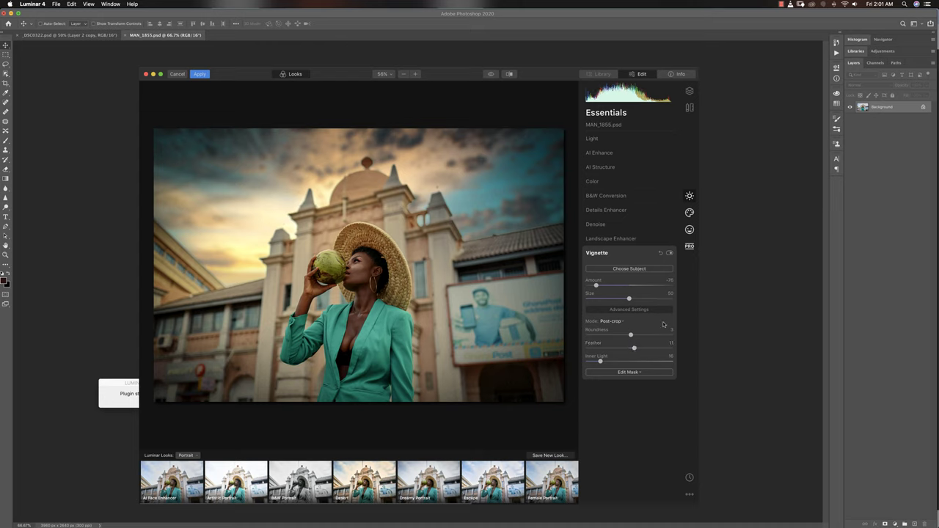
pyautogui.click(631, 372)
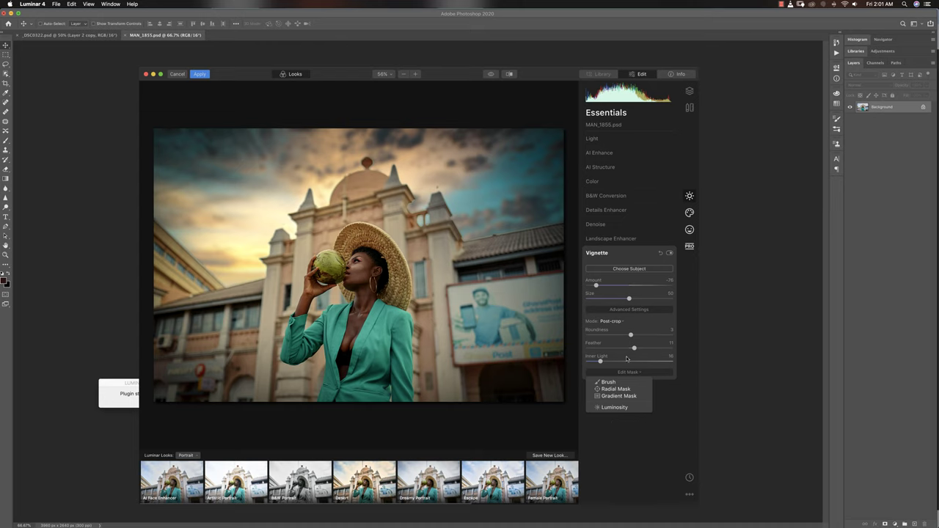
pyautogui.click(625, 436)
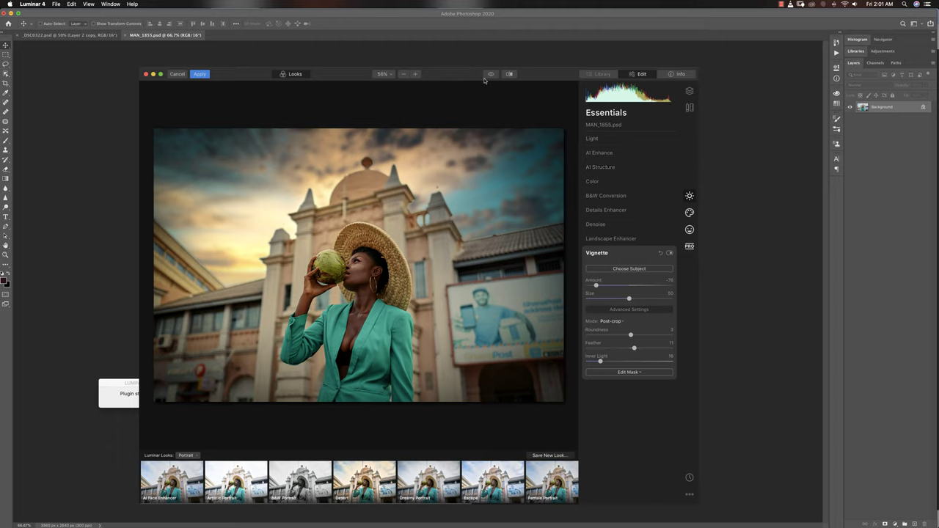
# - Compare with the original and browse the tool panels, ending on the Creative tools
pyautogui.moveTo(492, 76); pyautogui.dragTo(491, 76)
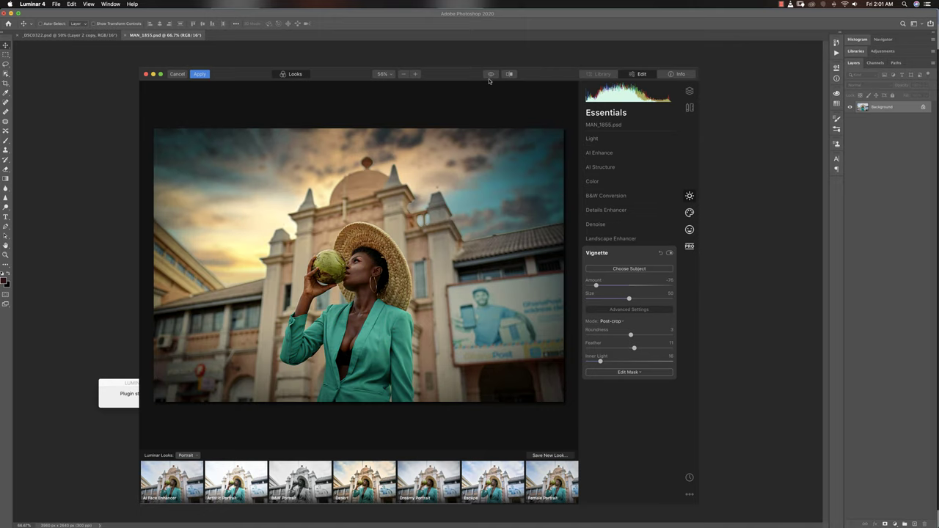
pyautogui.click(627, 219)
pyautogui.click(690, 229)
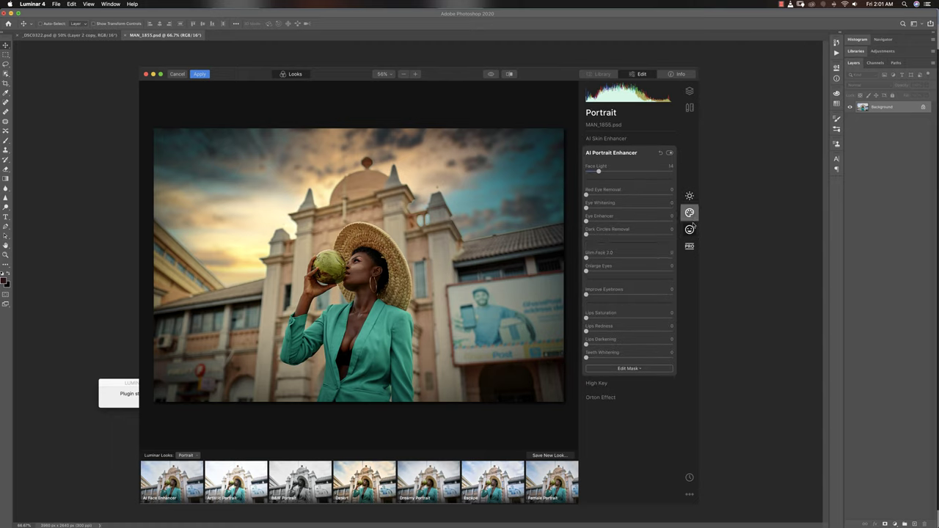
pyautogui.click(690, 212)
pyautogui.click(690, 246)
pyautogui.click(690, 213)
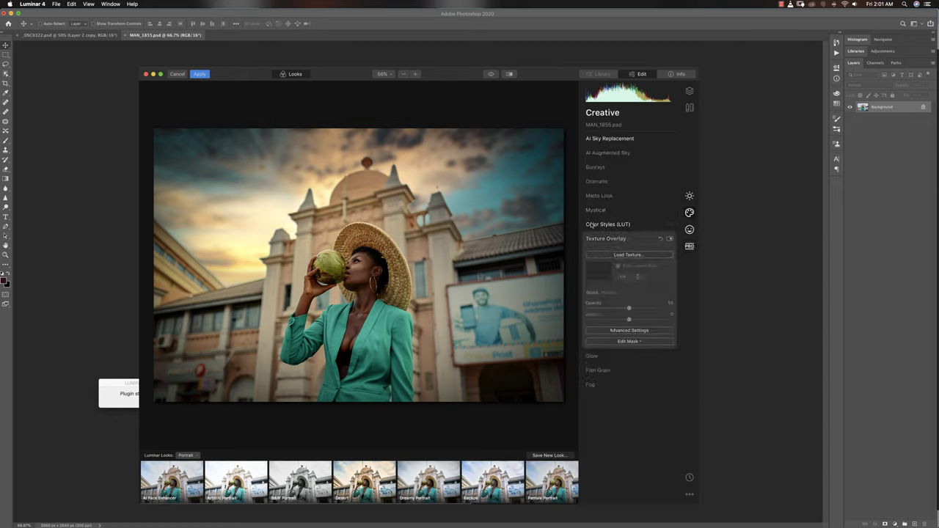
# - Reload the custom CCL 16.CUBE LUT in Color Styles (LUT)
pyautogui.click(609, 225)
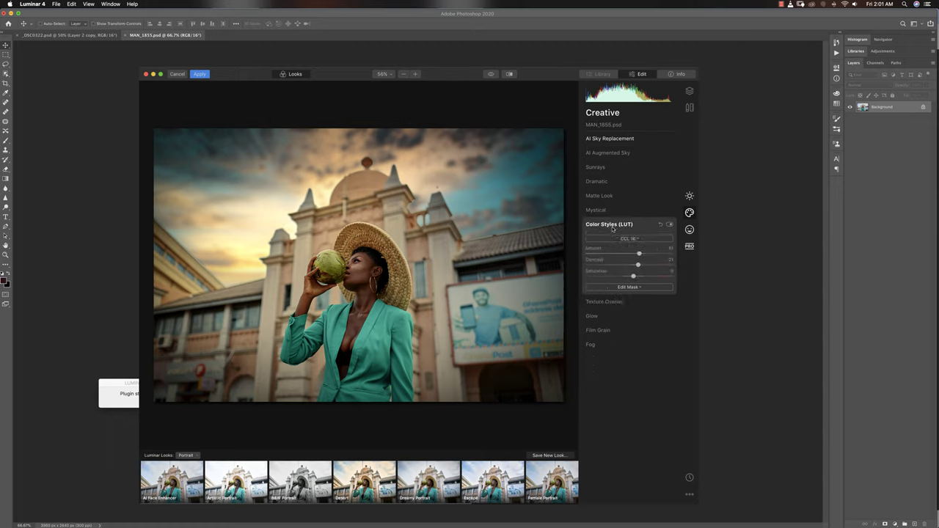
pyautogui.click(623, 239)
pyautogui.click(624, 240)
pyautogui.click(623, 240)
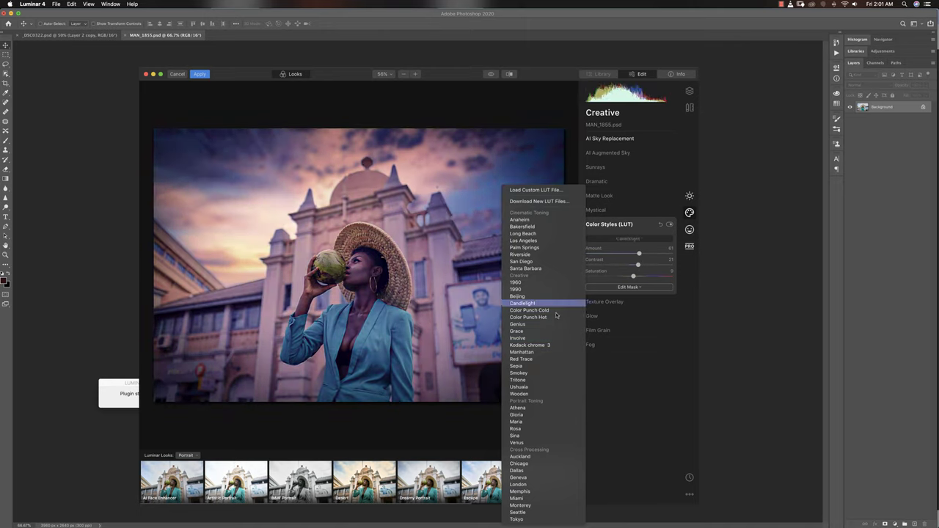
pyautogui.click(536, 190)
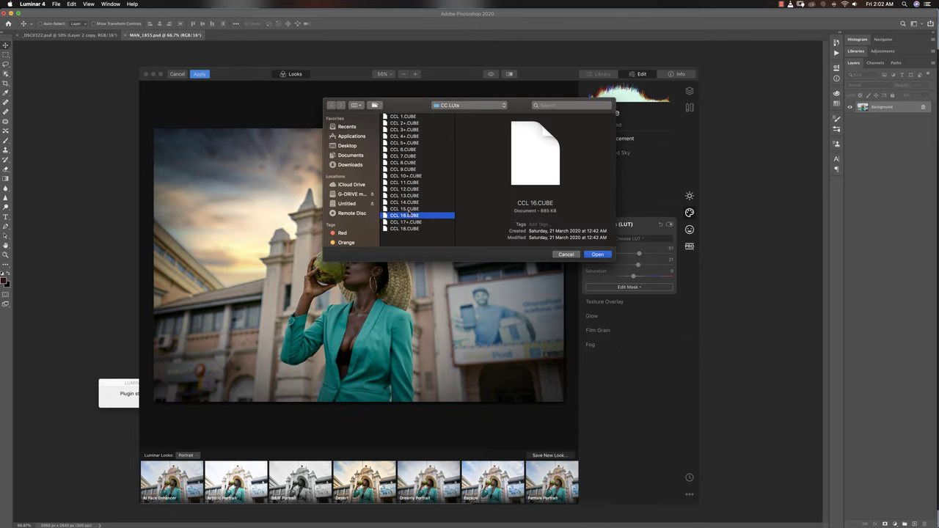
pyautogui.click(597, 254)
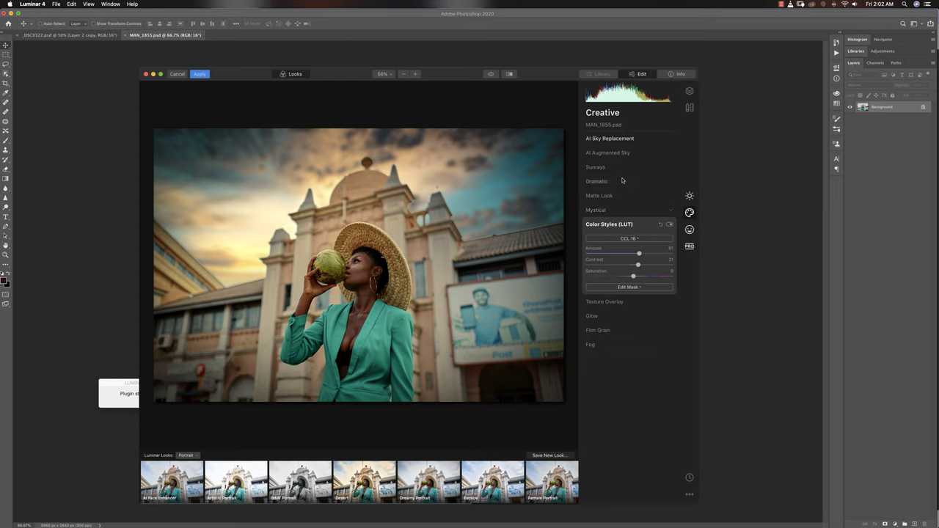
# - Try then reset the Mystical effect to 0, and add Film Grain at Amount 8
pyautogui.click(630, 211)
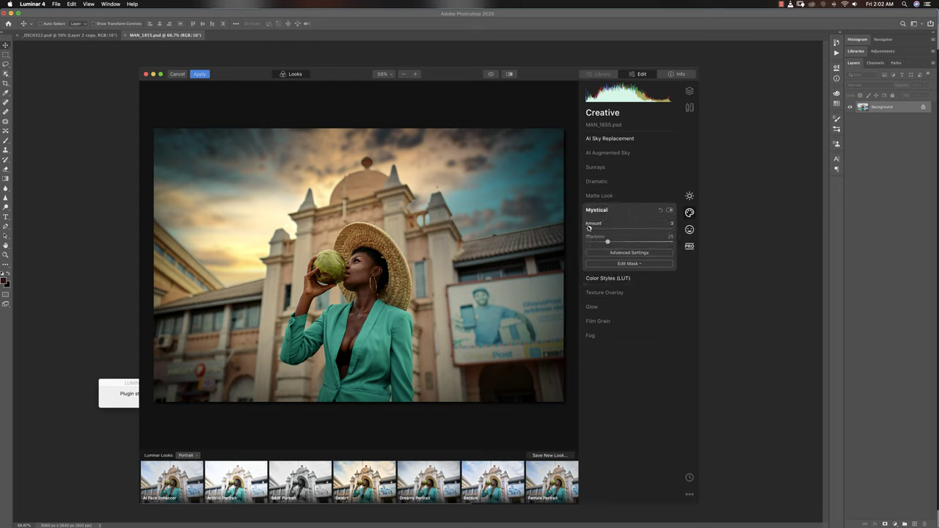
pyautogui.moveTo(589, 228); pyautogui.dragTo(617, 241)
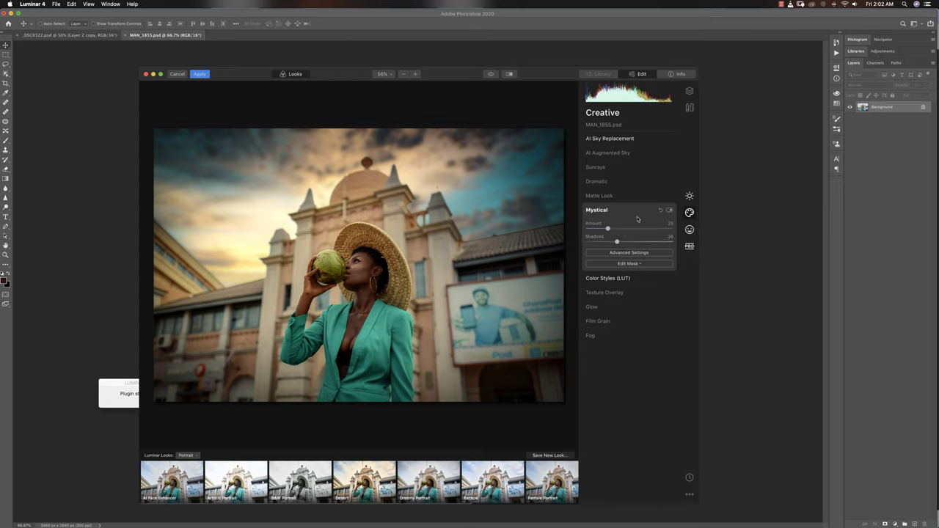
pyautogui.click(660, 211)
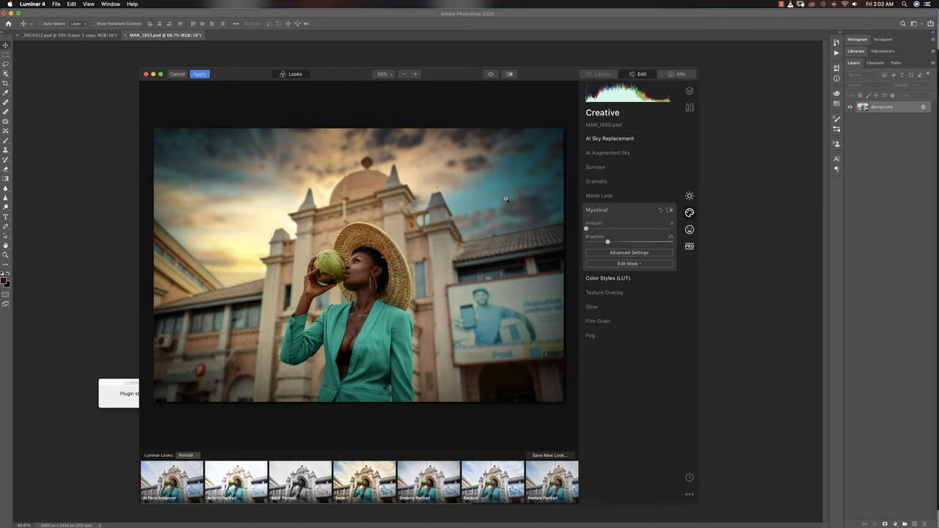
pyautogui.click(602, 321)
pyautogui.moveTo(591, 288); pyautogui.dragTo(600, 325)
# - Set film grain to amount 5, size 7, roughness 17, compare with the original, and apply to Photoshop
pyautogui.click(612, 298)
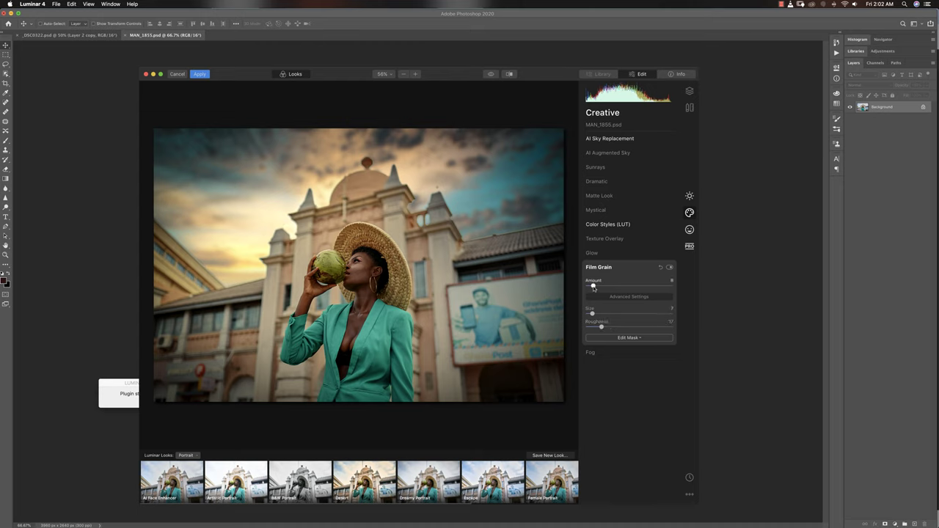
pyautogui.moveTo(594, 286); pyautogui.dragTo(591, 287)
pyautogui.moveTo(492, 76); pyautogui.dragTo(491, 78)
pyautogui.click(199, 74)
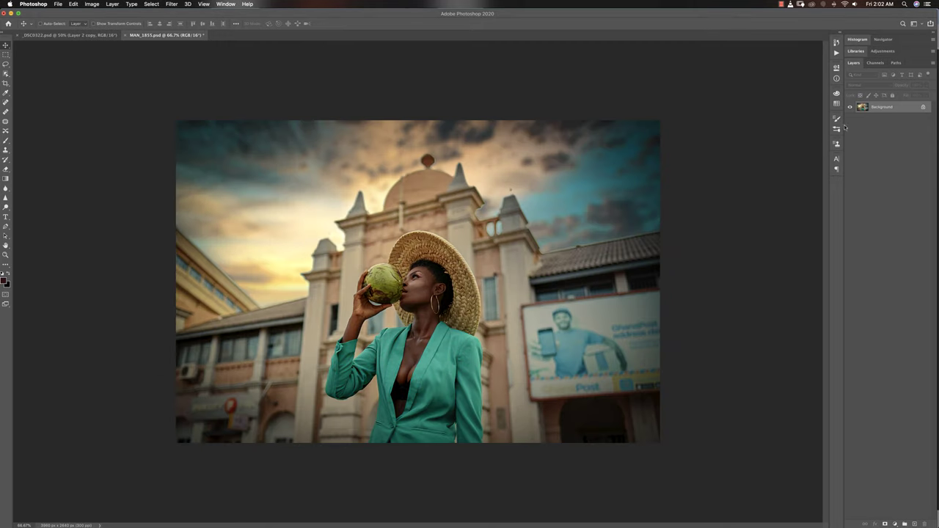
# - In the History panel, compare the Open and Luminar 4 states, finishing on Luminar 4
pyautogui.click(837, 53)
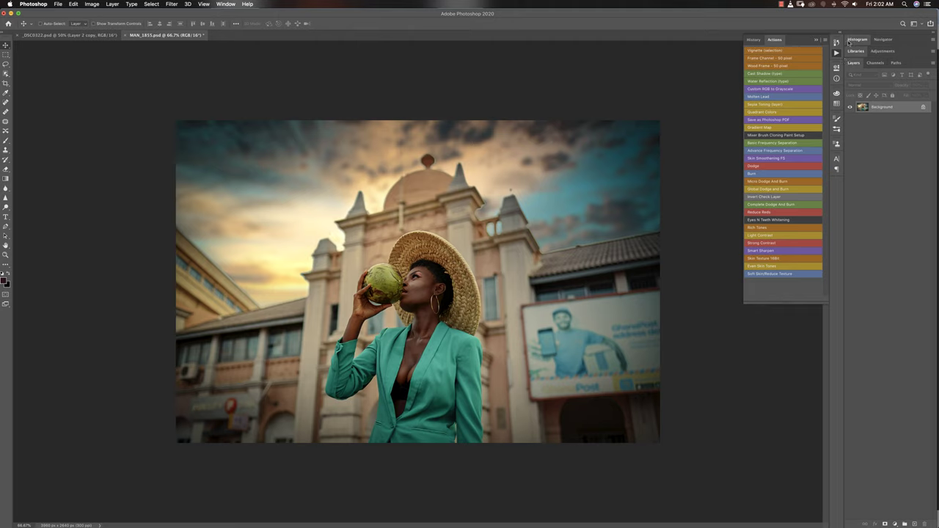
pyautogui.click(836, 41)
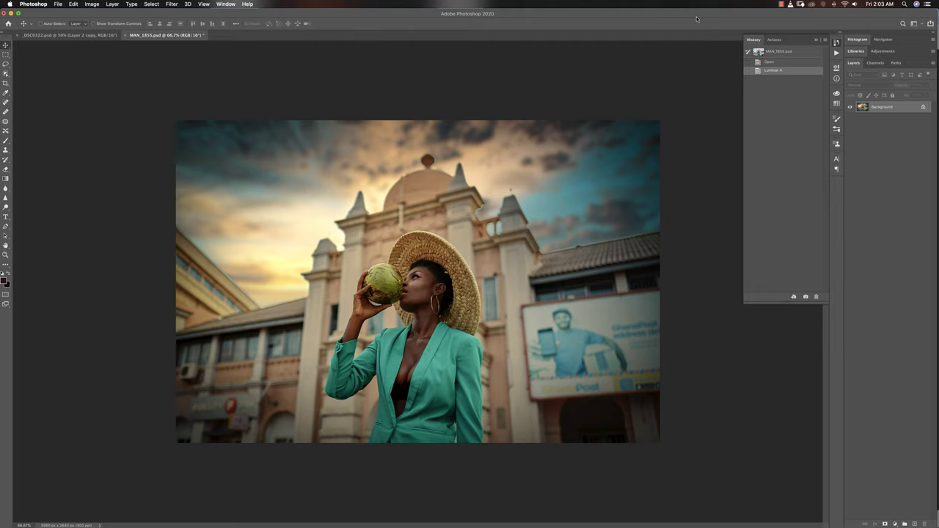
pyautogui.click(770, 63)
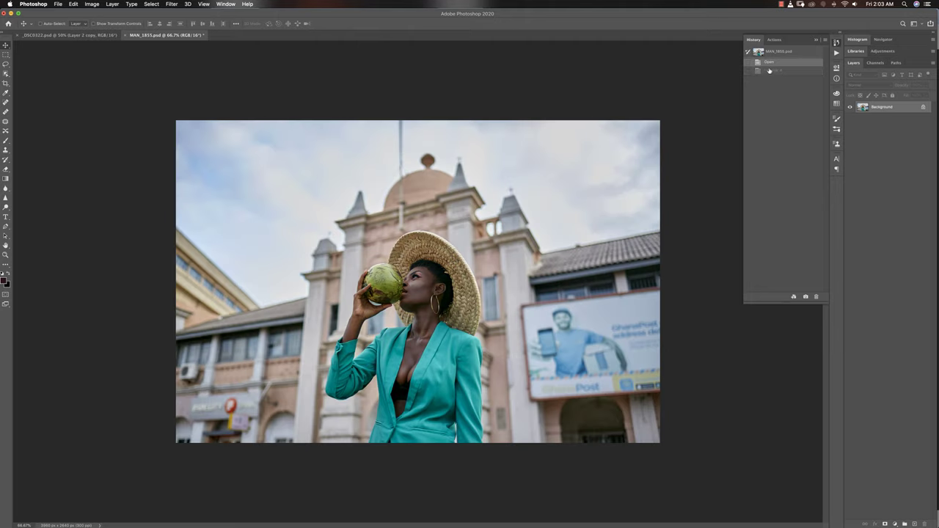
pyautogui.click(773, 71)
pyautogui.click(776, 64)
pyautogui.click(776, 70)
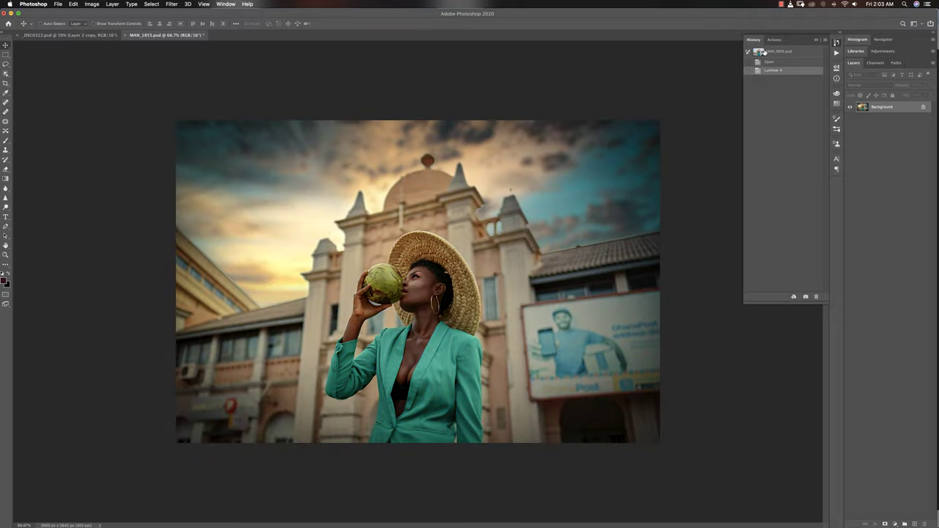